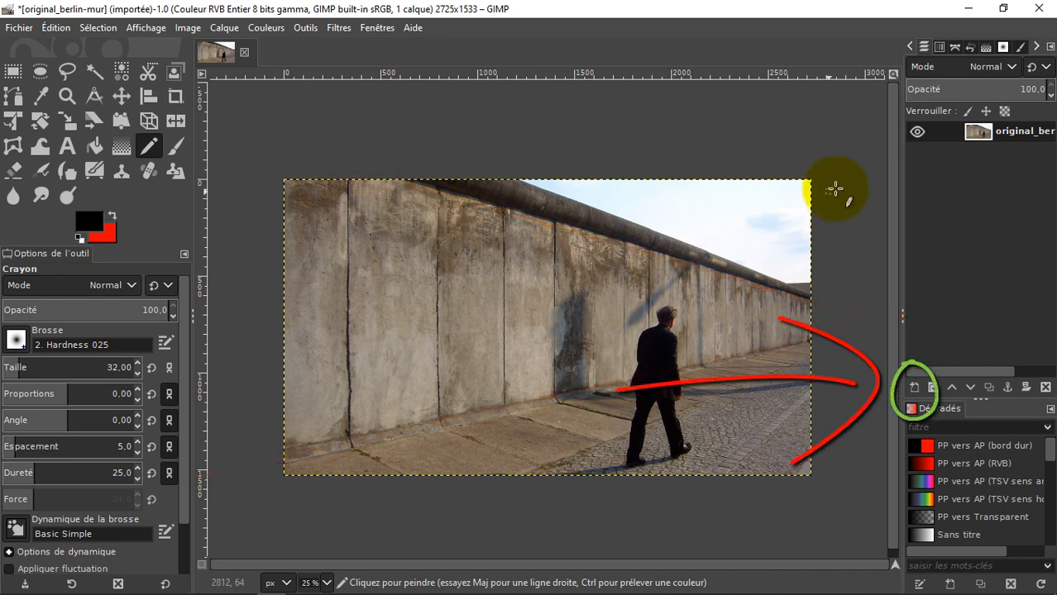
- Add a transparent layer named DU MONDE and draw two straight black perspective lines across the wall on it with the Pencil
{"action": "left_click", "coordinate": [914, 387]}
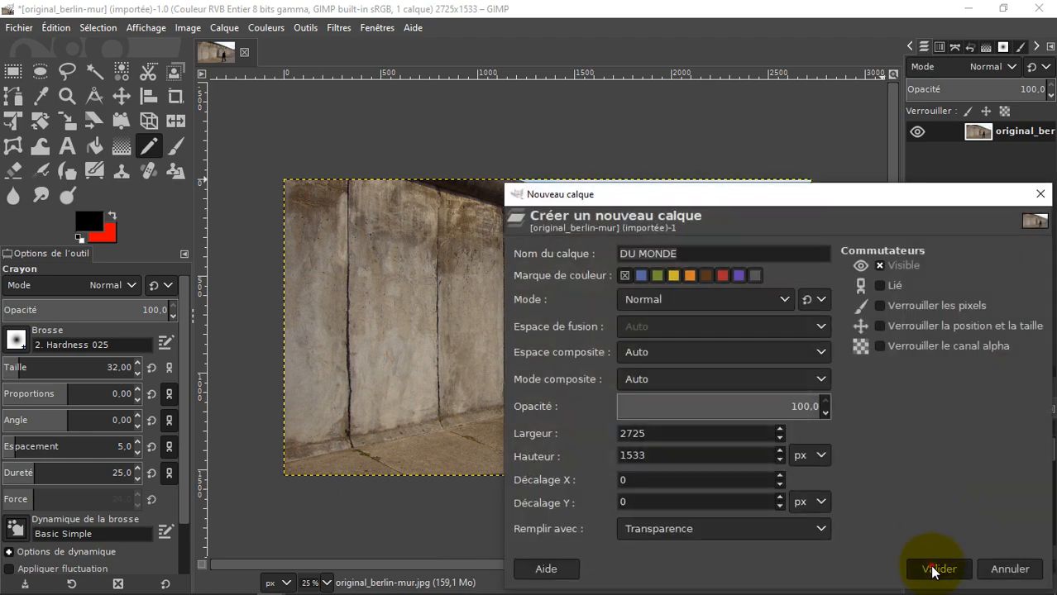
{"action": "left_click", "coordinate": [935, 566]}
{"action": "left_click", "coordinate": [351, 159]}
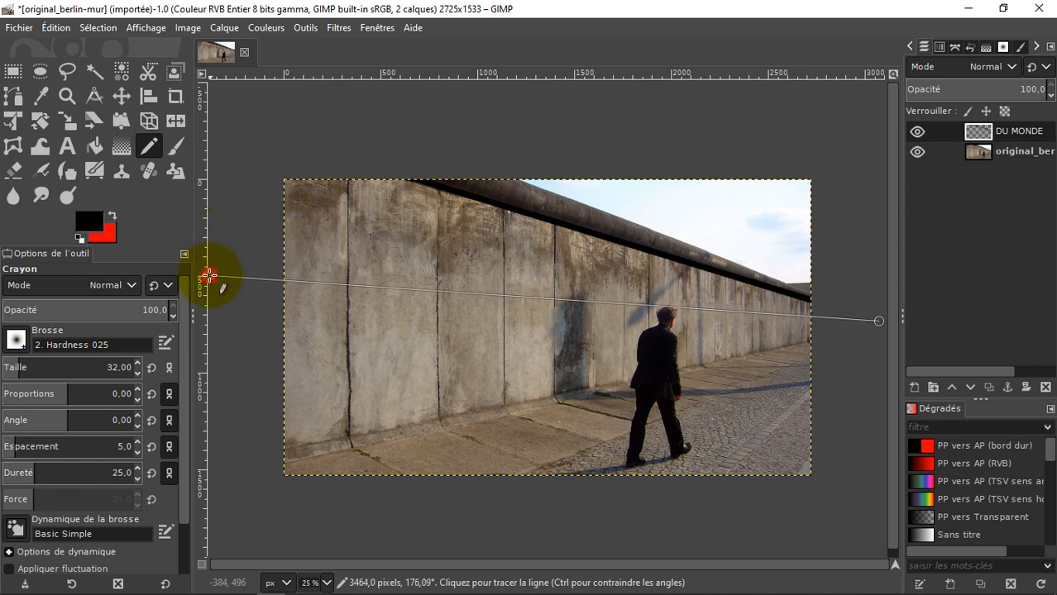
{"action": "left_click", "coordinate": [209, 276], "text": "shift"}
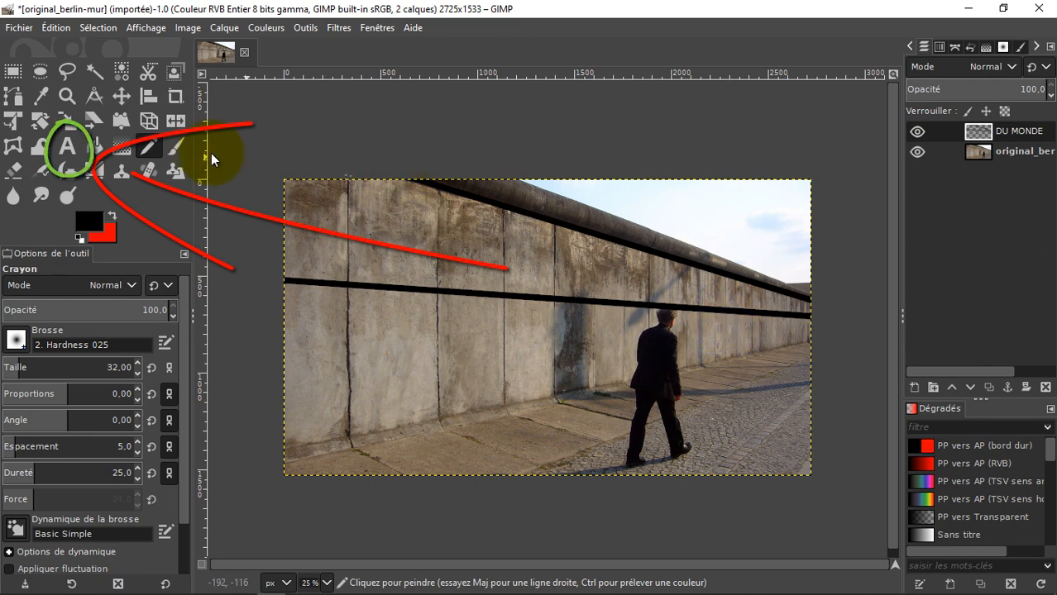
- Make red the foreground colour and write the text GIMP in Anton on the wall between the two black lines
{"action": "left_click", "coordinate": [68, 148]}
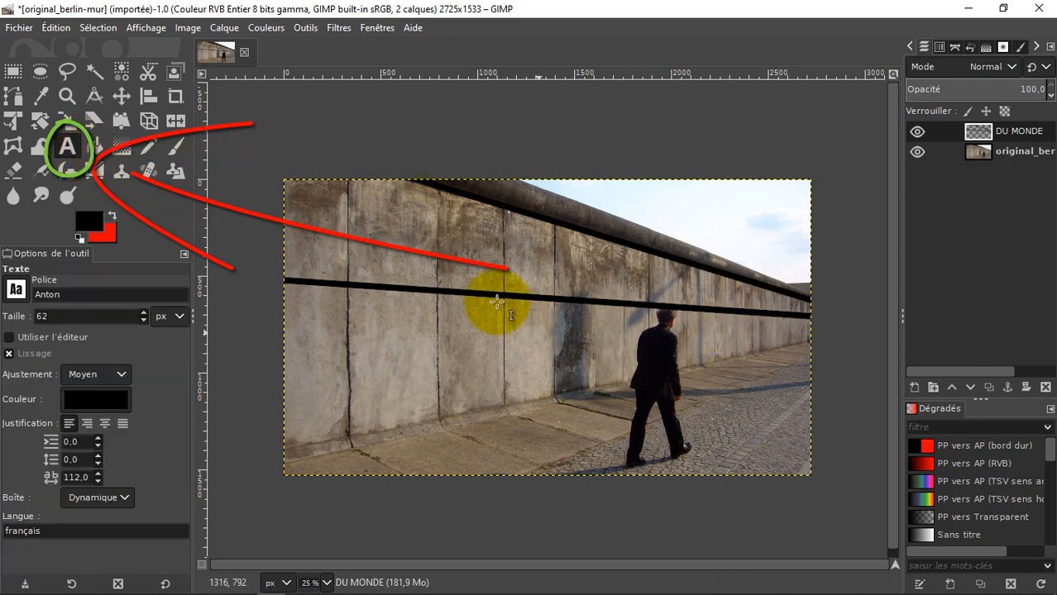
{"action": "left_click", "coordinate": [114, 217]}
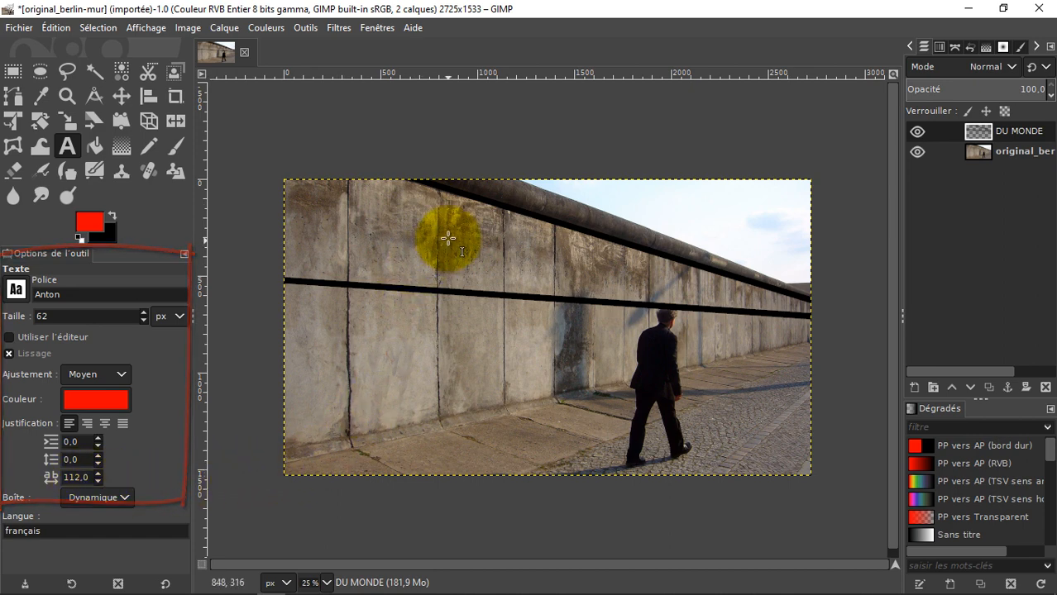
{"action": "left_click", "coordinate": [443, 266]}
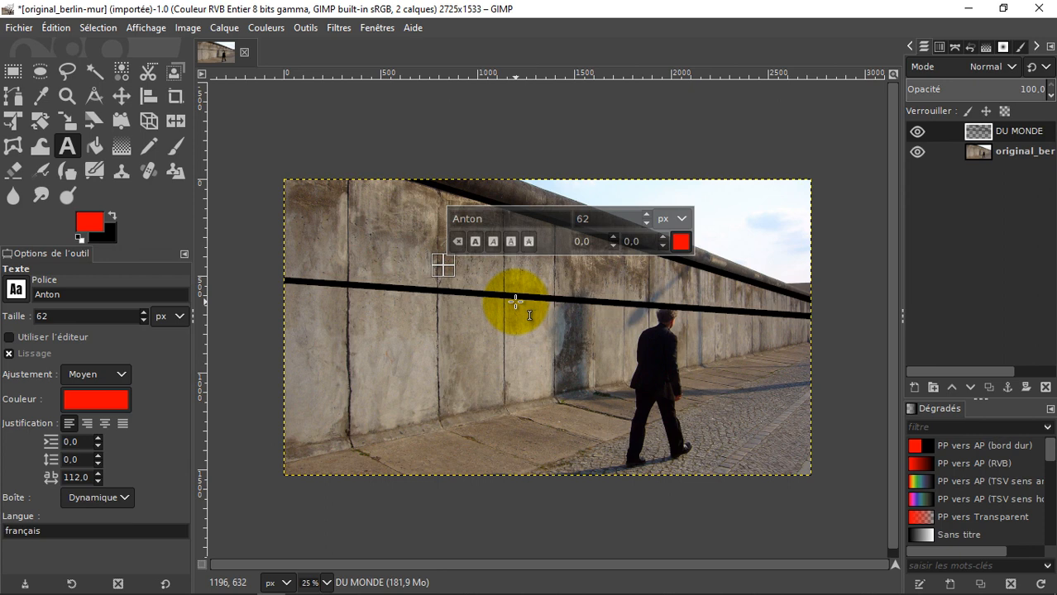
{"action": "type", "text": "G"}
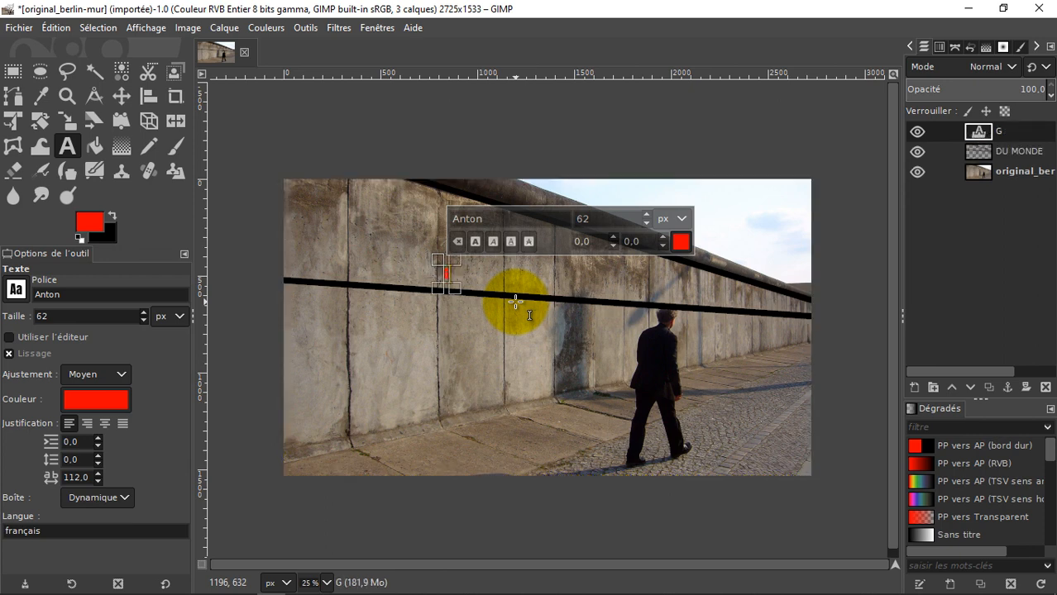
{"action": "type", "text": "IMP"}
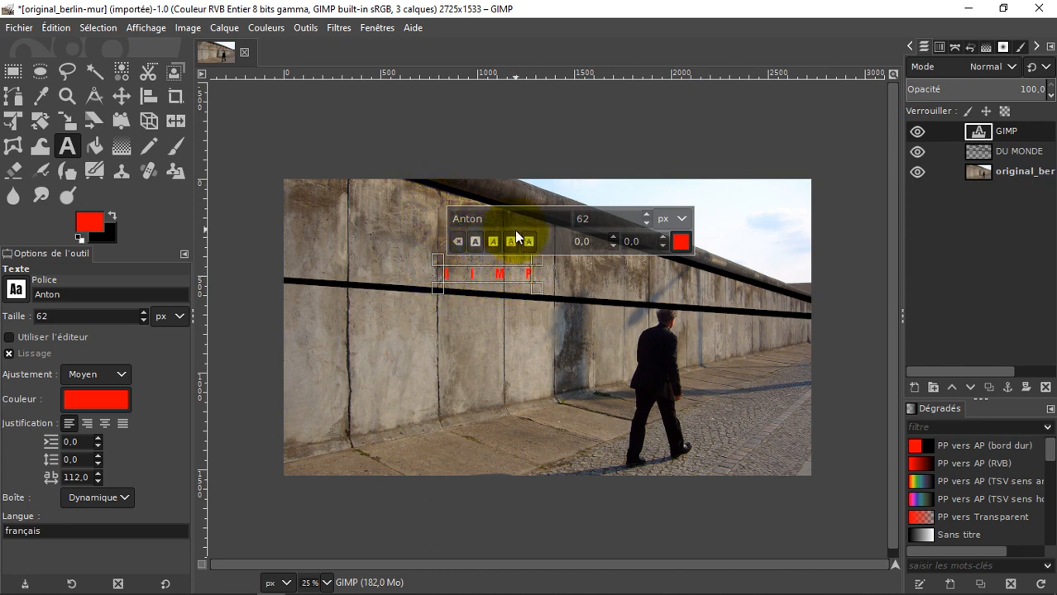
- Enlarge all of the GIMP text to a size of 577 px
{"action": "key", "text": "ctrl+a"}
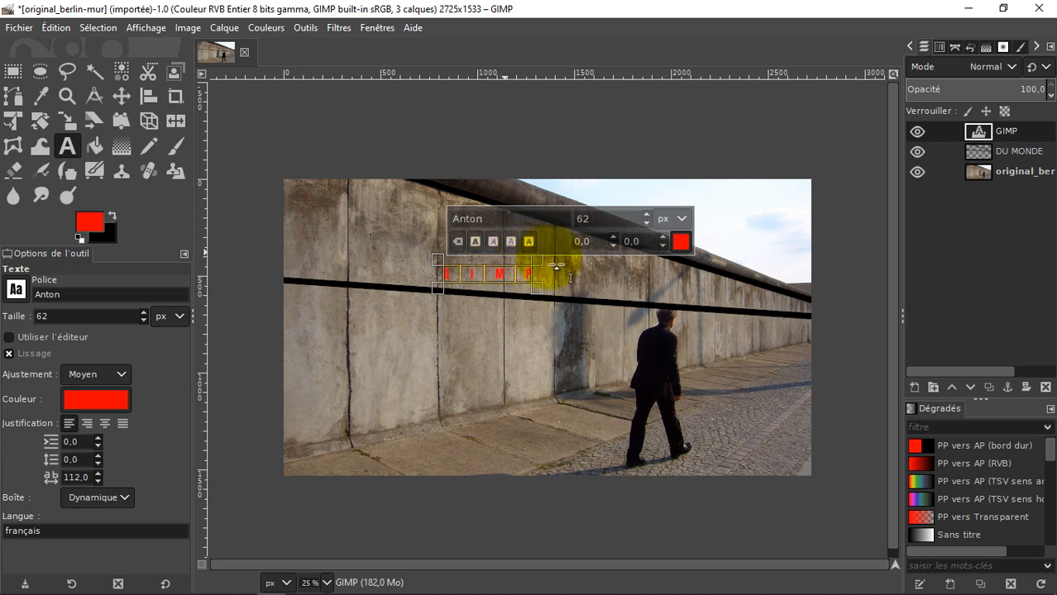
{"action": "left_click", "coordinate": [645, 214]}
{"action": "type", "text": "554"}
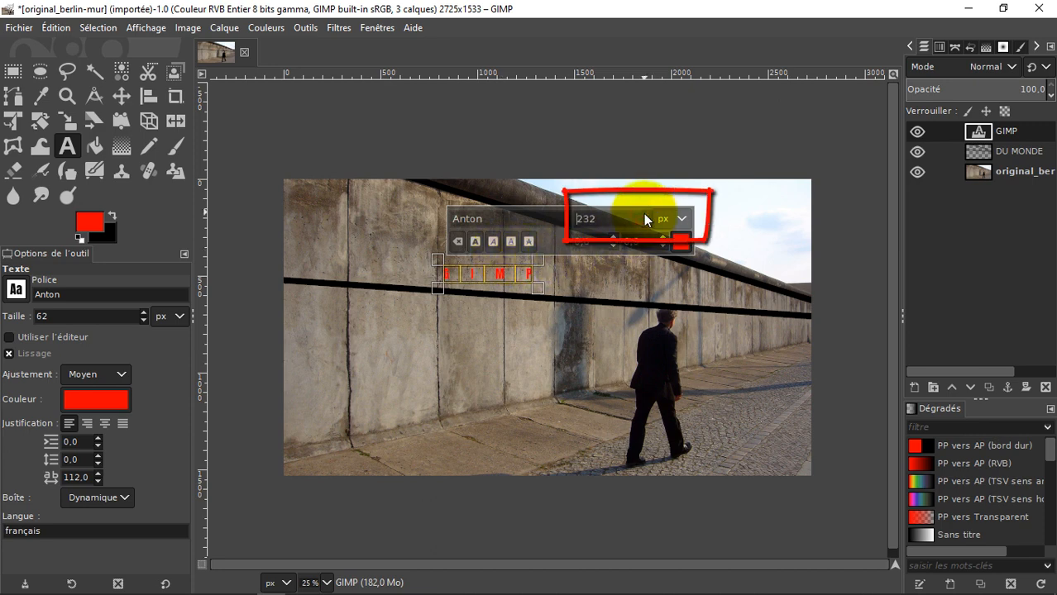
{"action": "key", "text": "Return"}
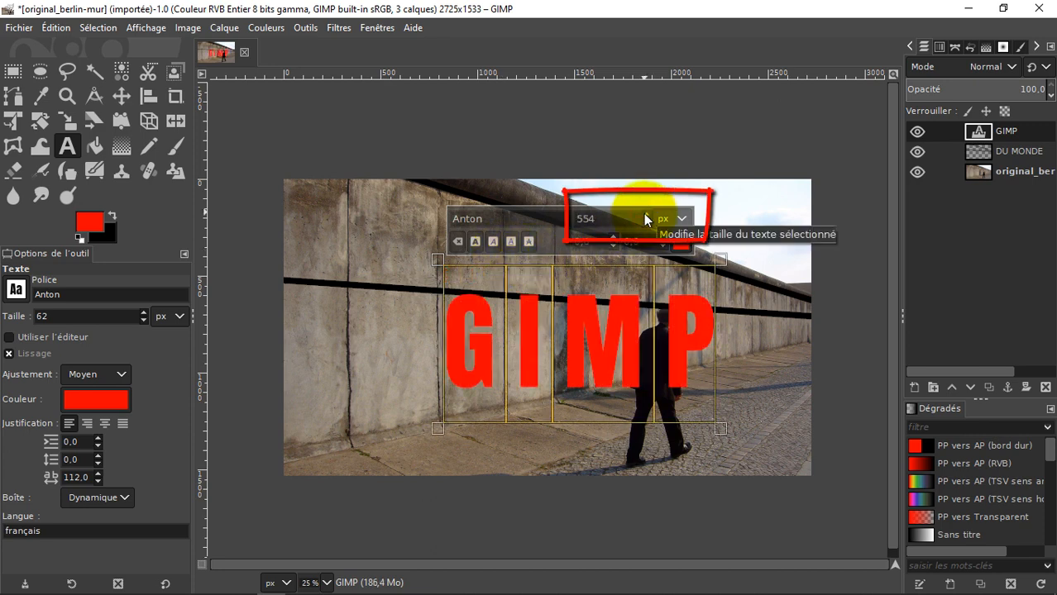
{"action": "left_click", "coordinate": [644, 214]}
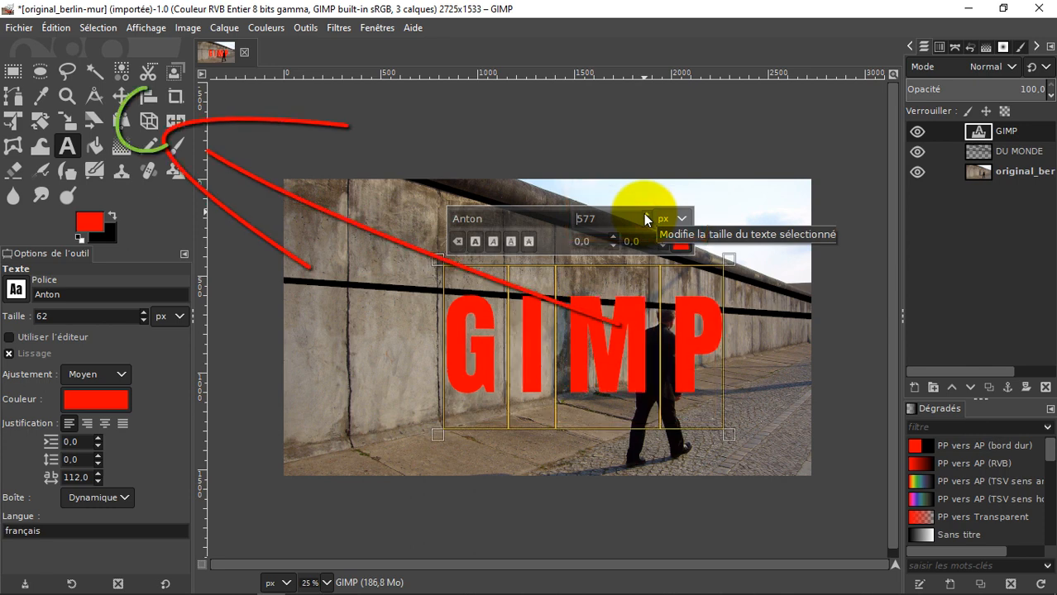
- Distort the GIMP text with the Perspective tool, raising its two left corners and lower-right corner to follow the wall's slope
{"action": "left_click", "coordinate": [150, 122]}
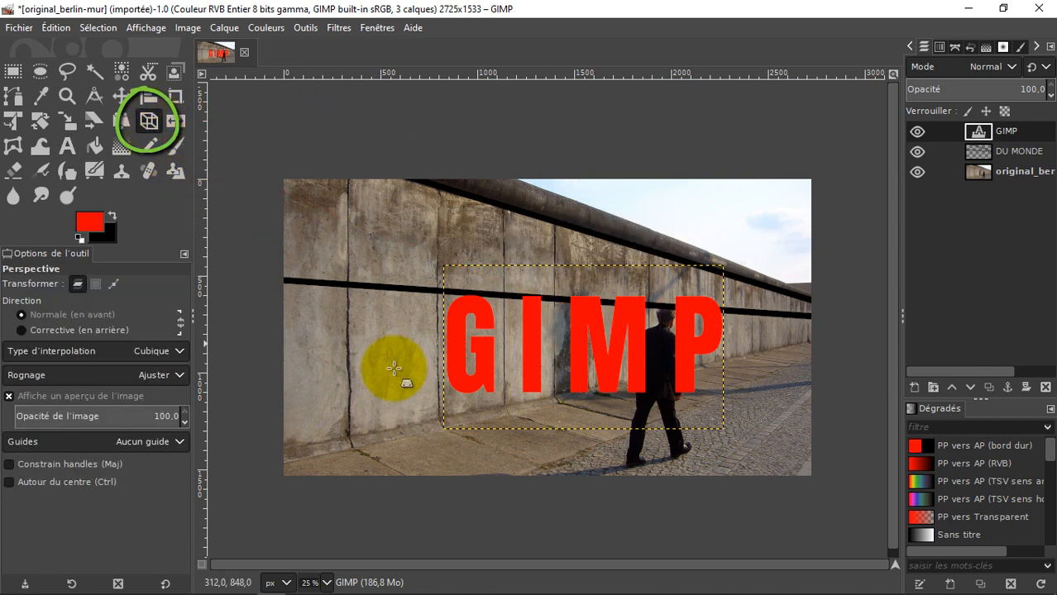
{"action": "left_click", "coordinate": [455, 327]}
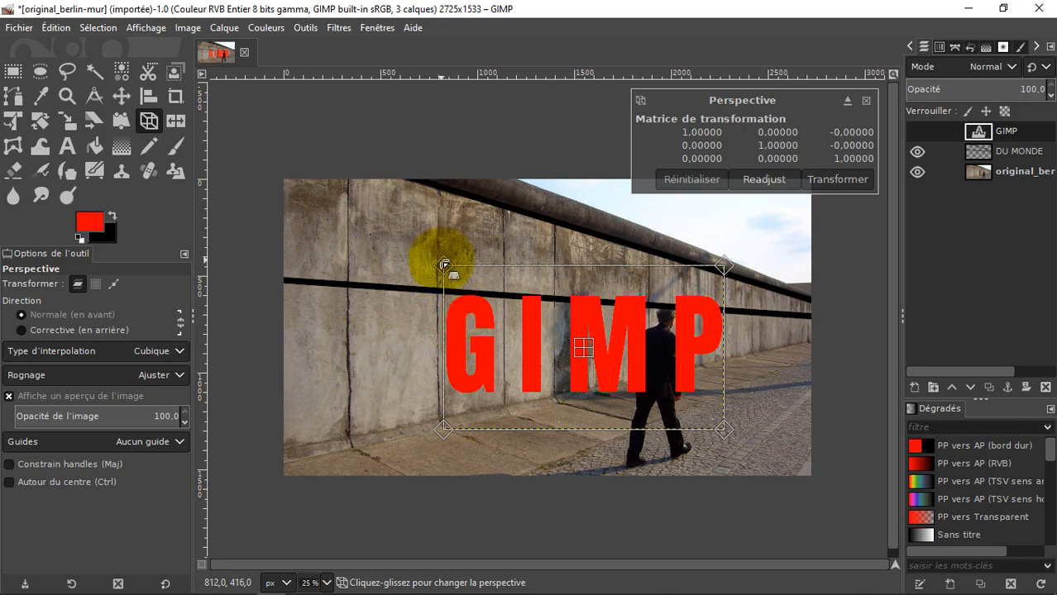
{"action": "left_click_drag", "start_coordinate": [443, 265], "coordinate": [444, 132]}
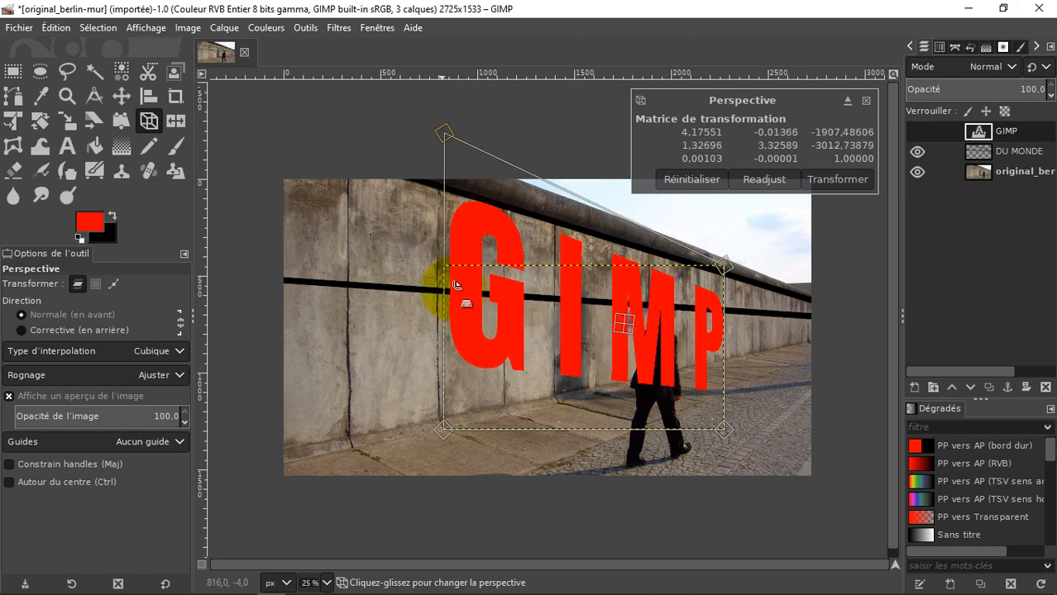
{"action": "left_click_drag", "start_coordinate": [444, 429], "coordinate": [453, 324]}
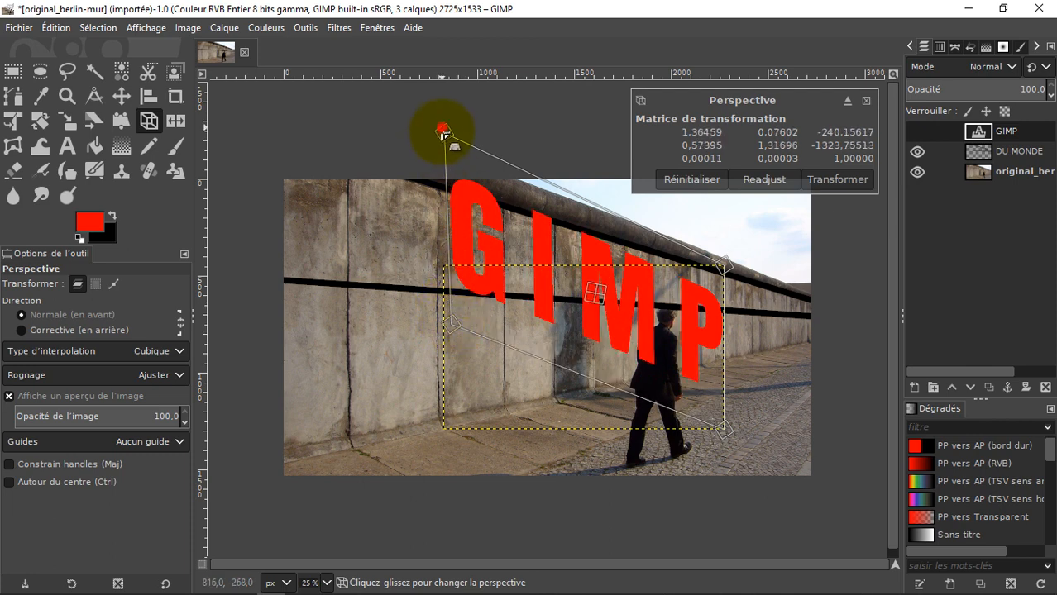
{"action": "left_click_drag", "start_coordinate": [442, 130], "coordinate": [448, 157]}
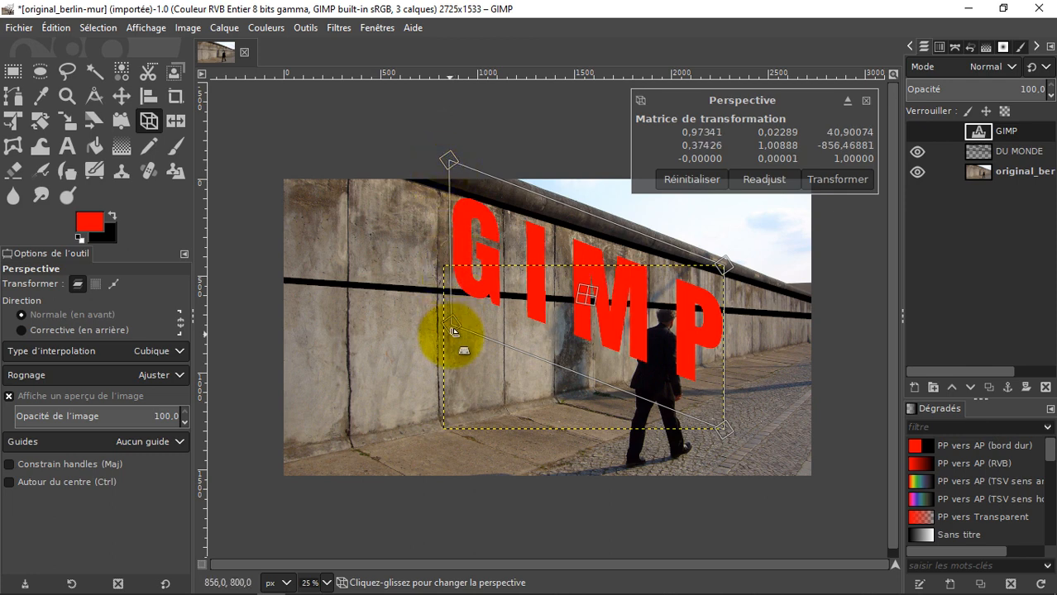
{"action": "left_click_drag", "start_coordinate": [453, 332], "coordinate": [455, 324]}
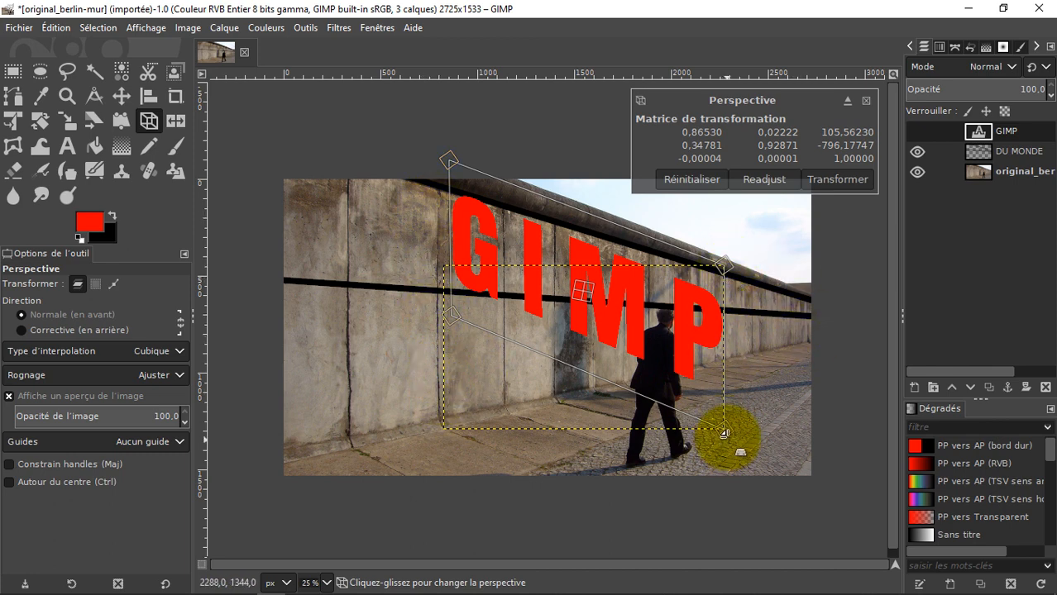
{"action": "left_click_drag", "start_coordinate": [724, 430], "coordinate": [722, 406]}
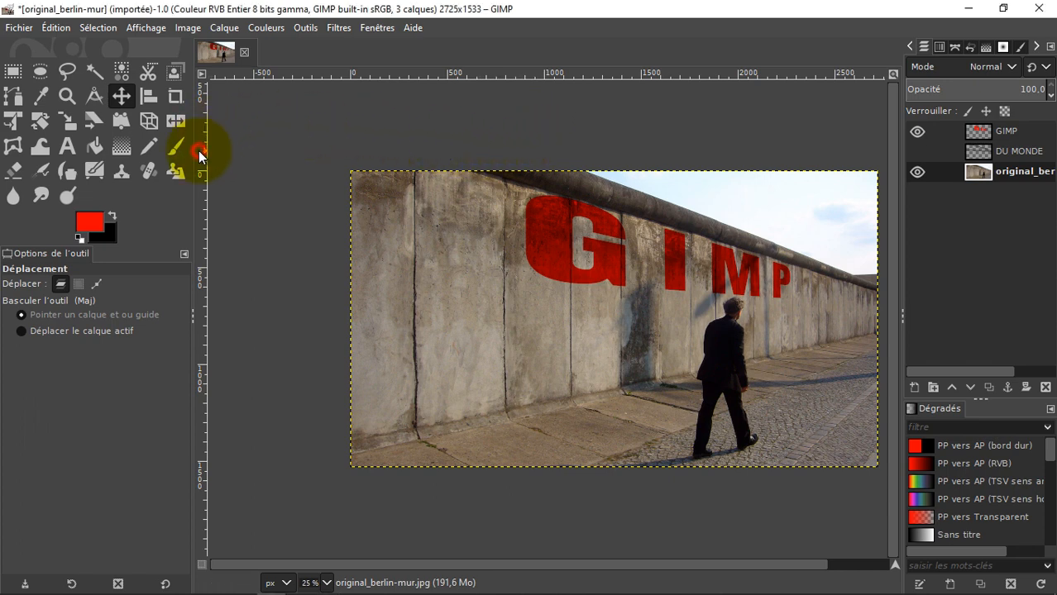
- Place two vertical guides on the image, one at the left edge of the G and one just right of the P
{"action": "left_click_drag", "start_coordinate": [198, 151], "coordinate": [524, 207]}
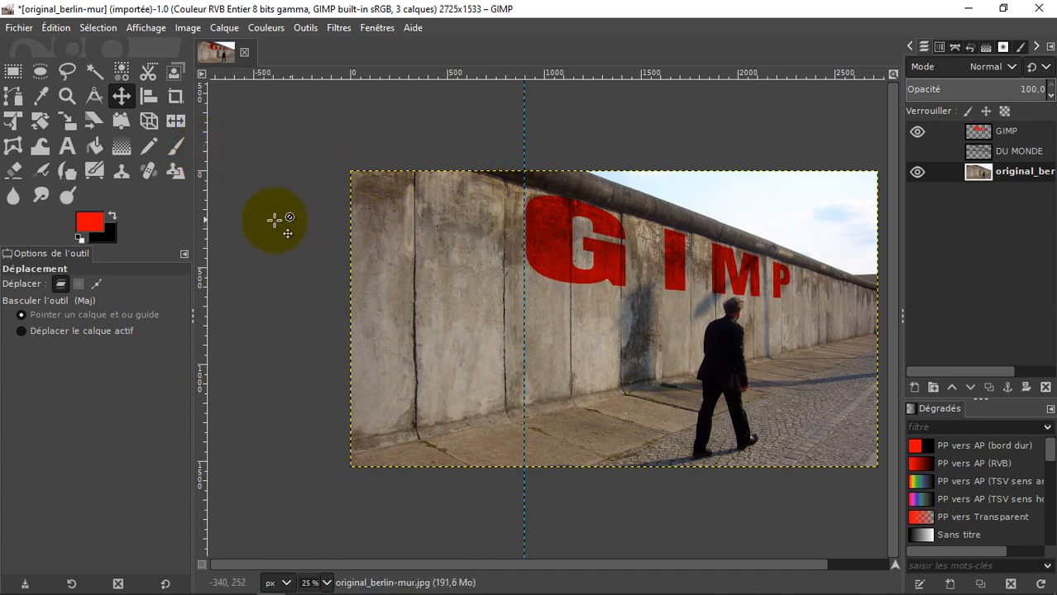
{"action": "left_click_drag", "start_coordinate": [201, 236], "coordinate": [794, 211]}
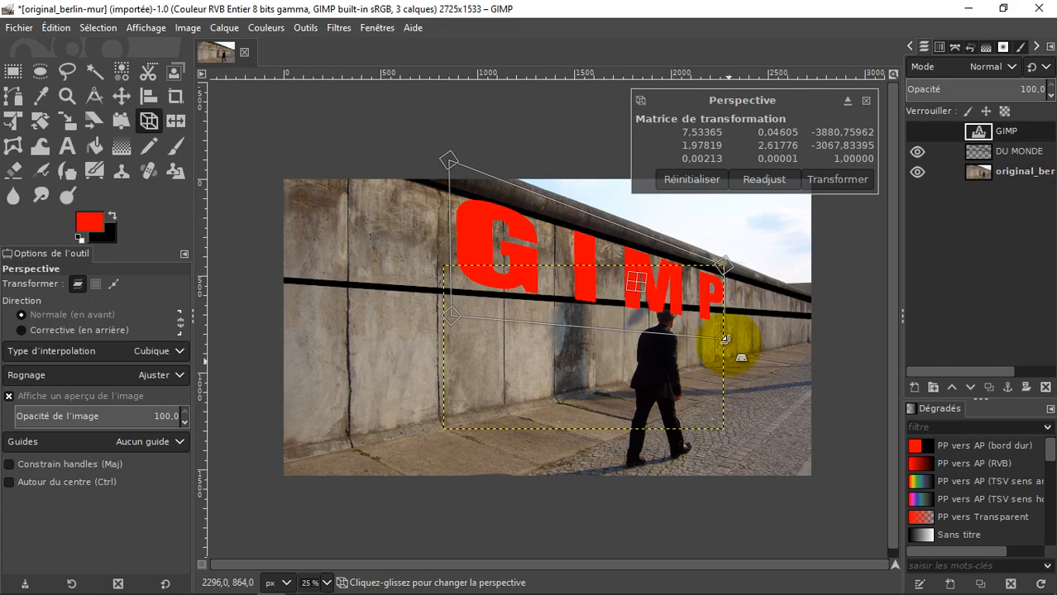
- Adjust the GIMP text's two lower corners to align its base with the lower black line, and apply the perspective transformation
{"action": "mouse_move", "coordinate": [731, 342]}
{"action": "left_mouse_down"}
{"action": "mouse_move", "coordinate": [739, 307]}
{"action": "mouse_move", "coordinate": [725, 323]}
{"action": "left_mouse_up"}
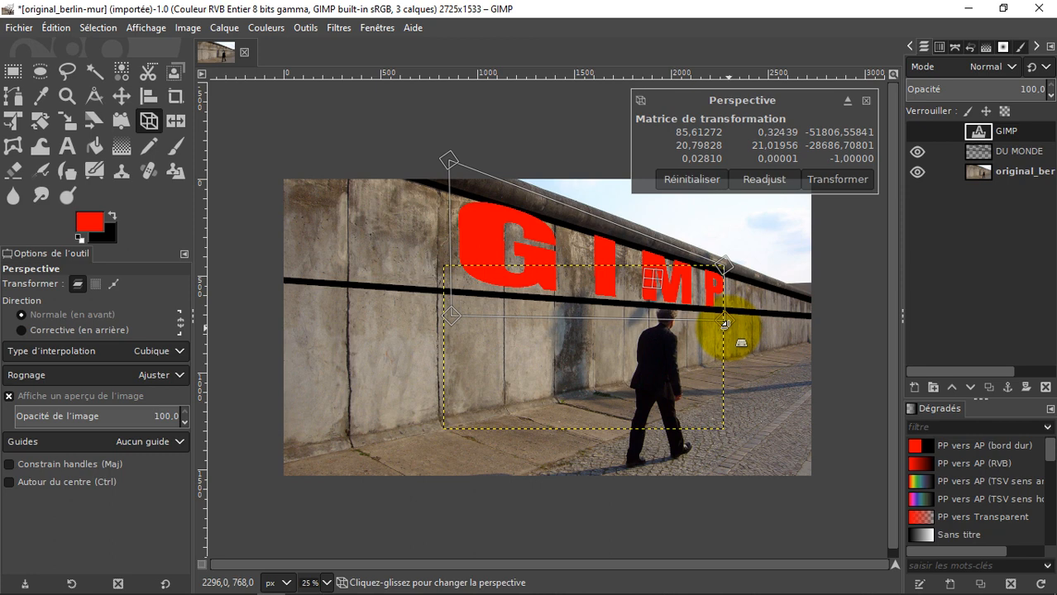
{"action": "left_click_drag", "start_coordinate": [445, 320], "coordinate": [449, 329]}
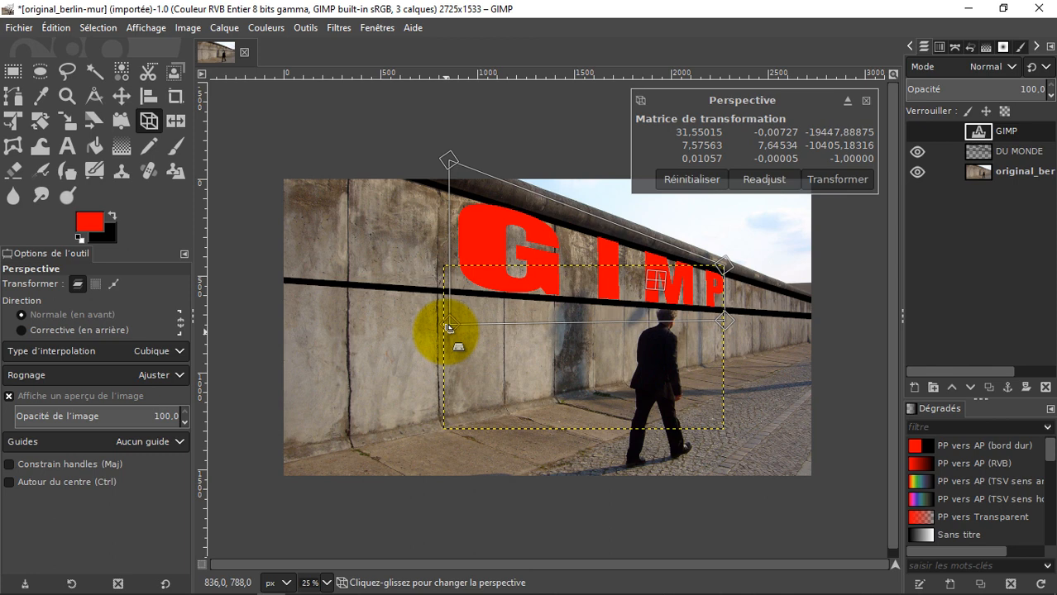
{"action": "key", "text": "Return"}
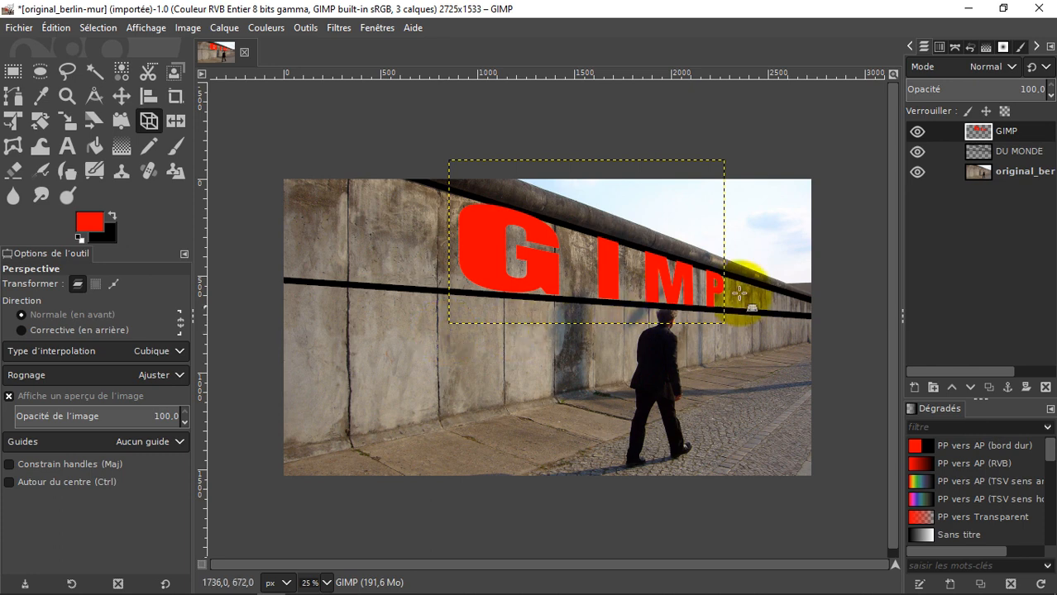
- Set the GIMP layer's blend mode to Multiplier at 100 opacity and hide the DU MONDE layer
{"action": "left_click", "coordinate": [986, 65]}
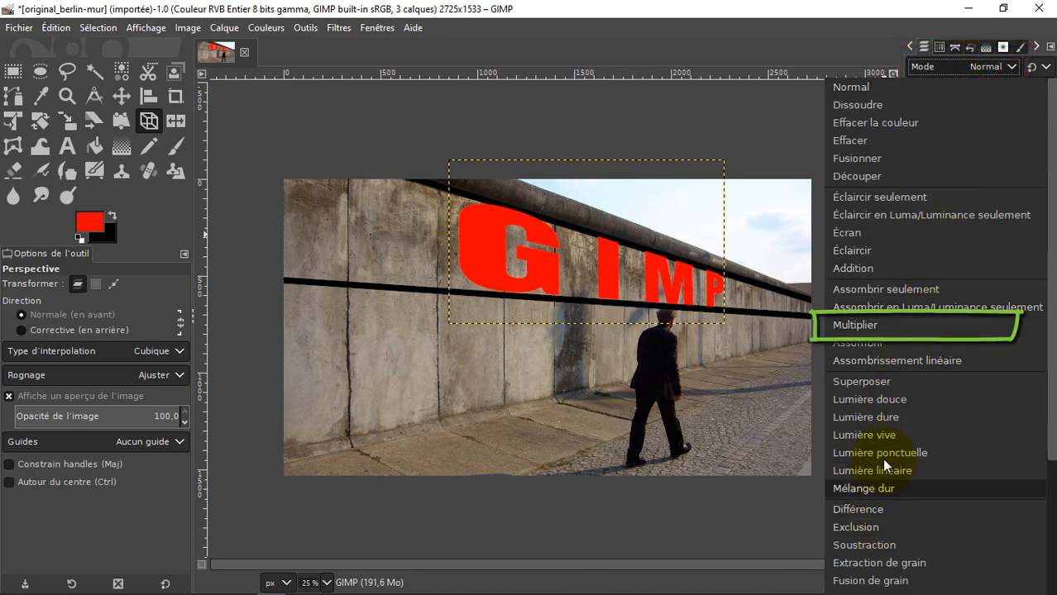
{"action": "left_click", "coordinate": [883, 325]}
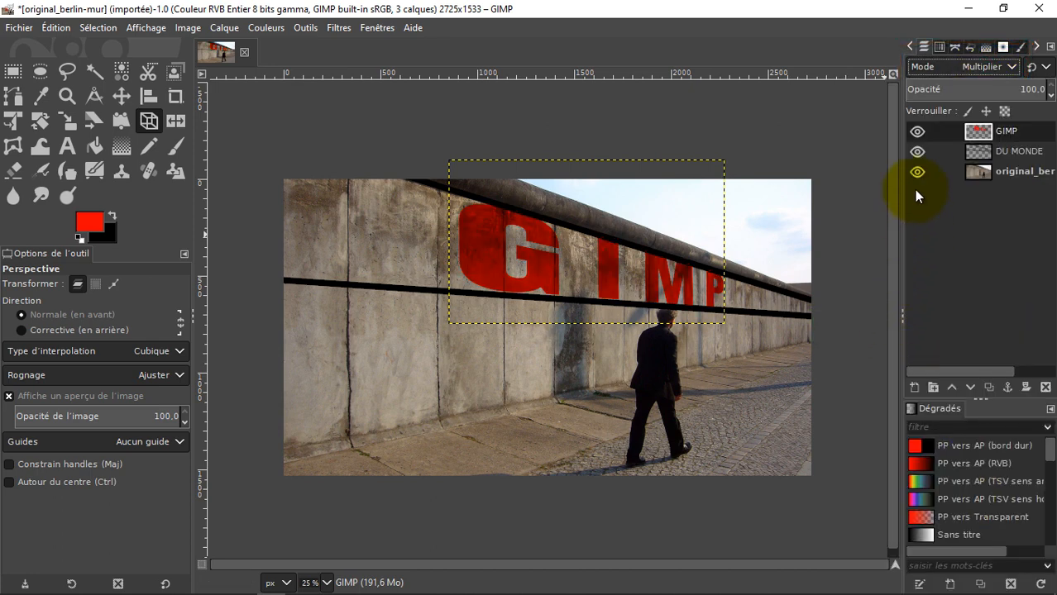
{"action": "left_click", "coordinate": [916, 152]}
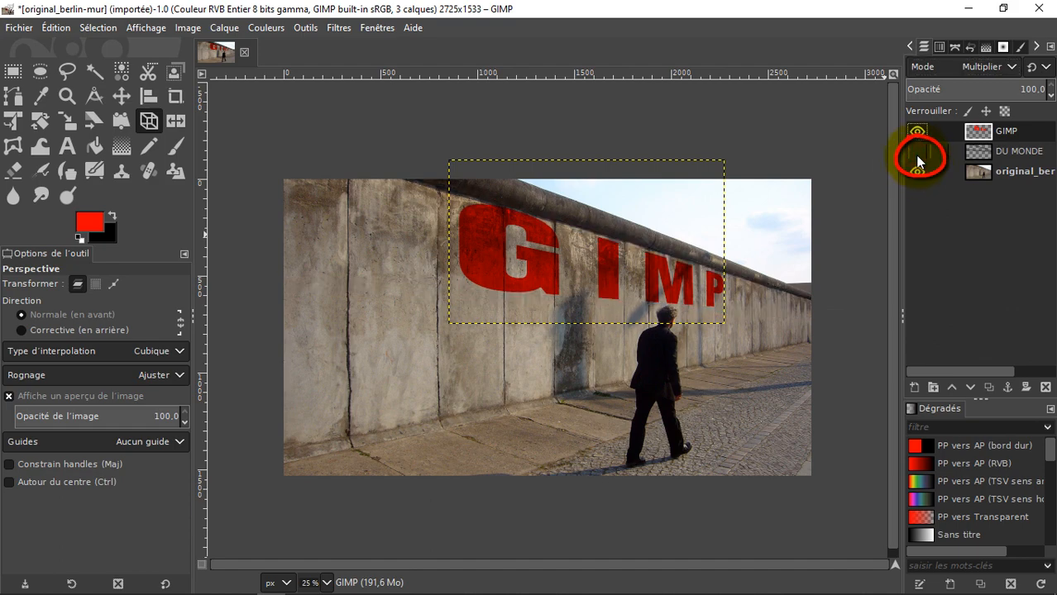
{"action": "scroll", "coordinate": [506, 222], "scroll_direction": "up", "scroll_amount": 2}
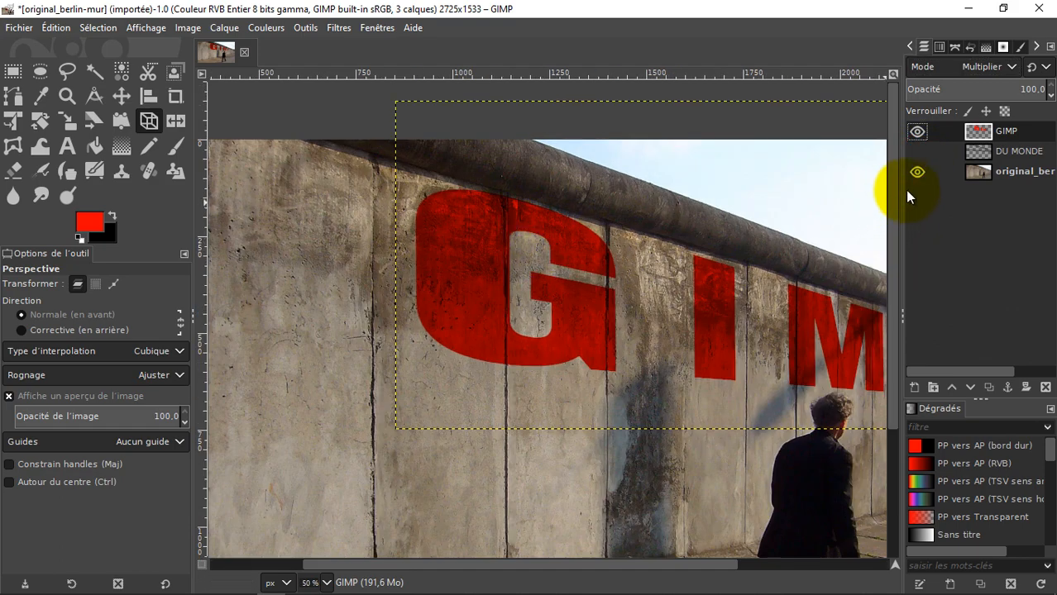
{"action": "left_click_drag", "start_coordinate": [1012, 90], "coordinate": [1045, 89]}
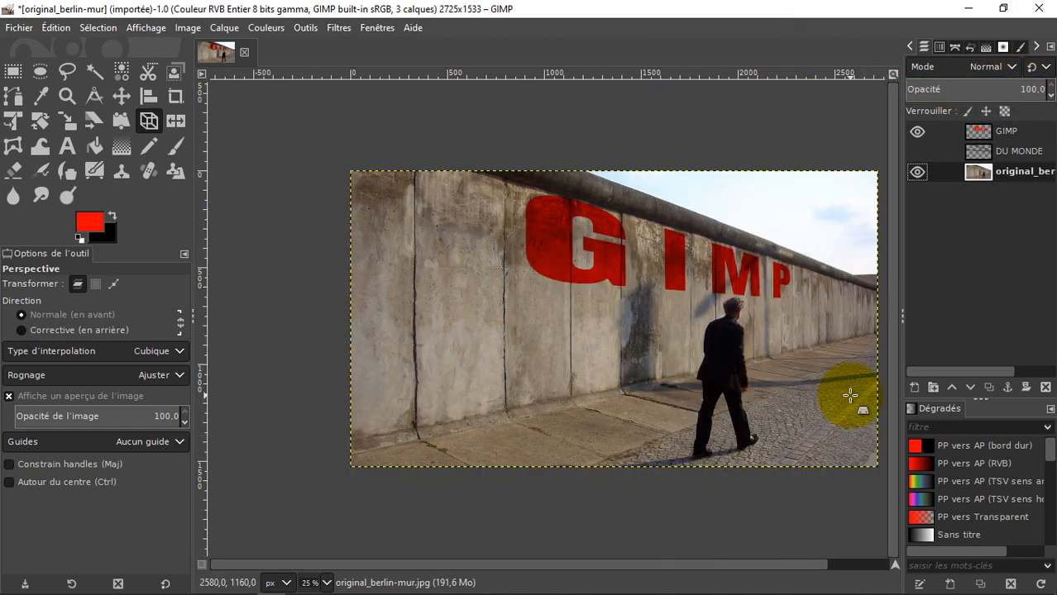